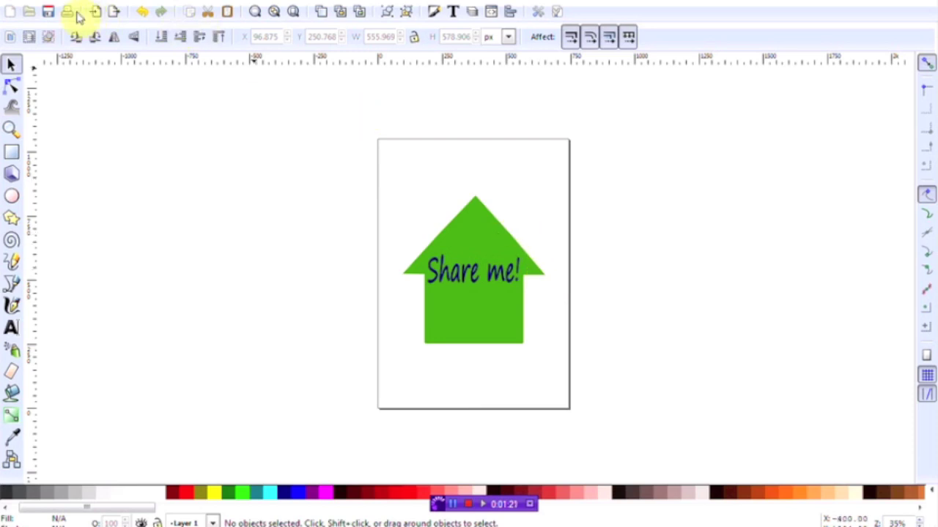
Step: Save the drawing as Inkscape SVG 'Test Green Arrow' in FB Graphics > Misc images > Inkscape Masters
left_click(15, 4)
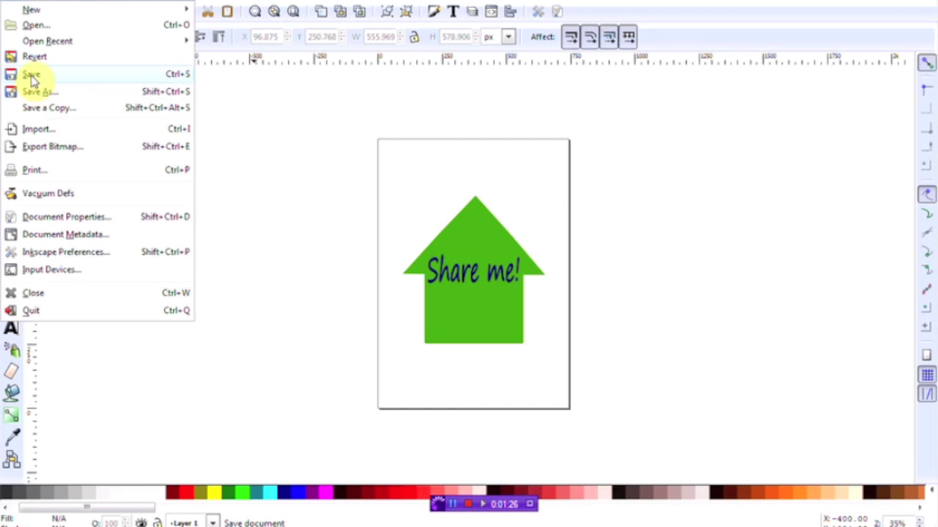
left_click(31, 75)
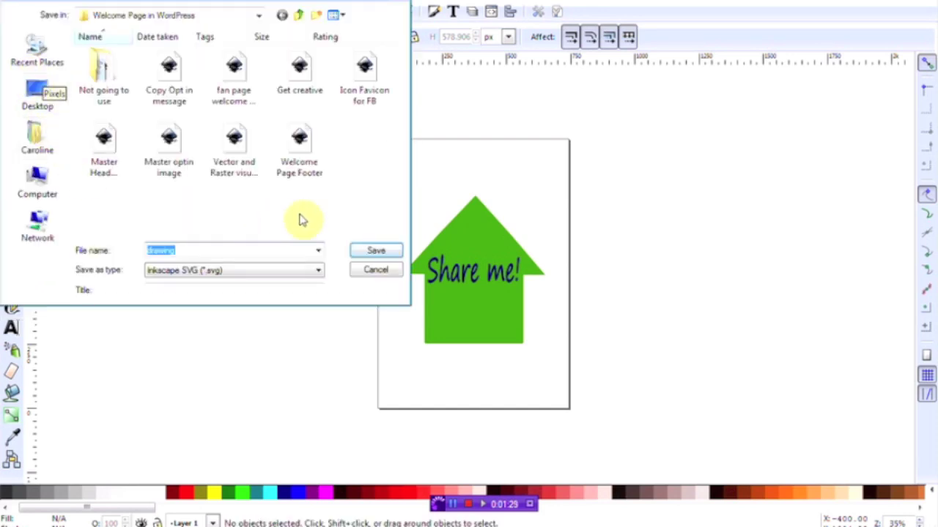
left_click(301, 16)
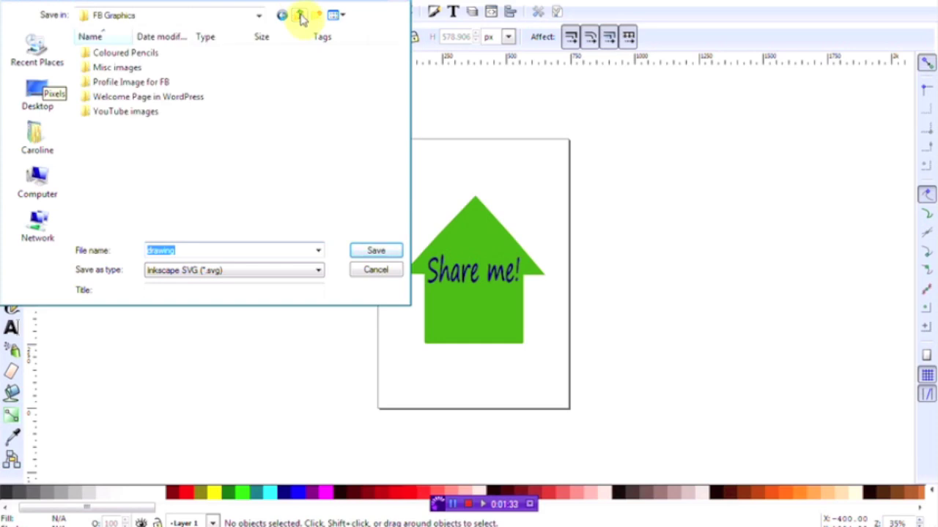
double_click(103, 67)
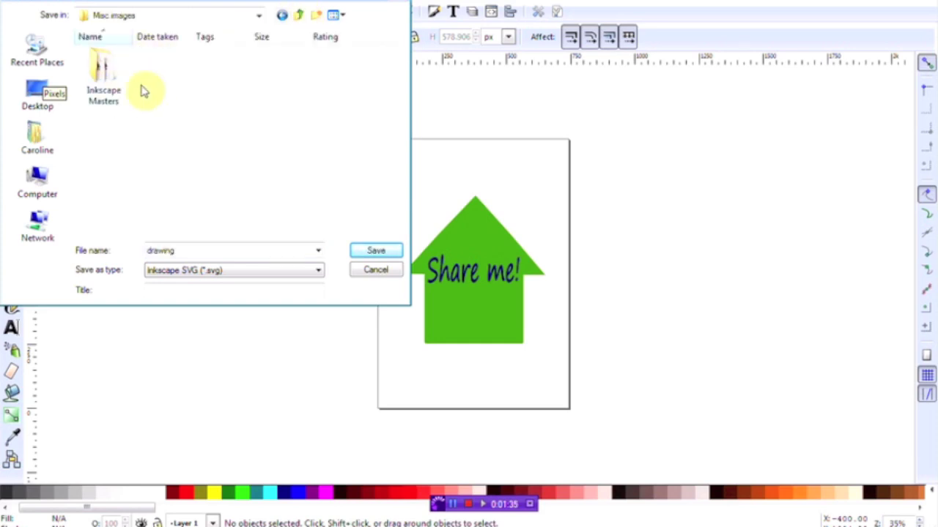
double_click(111, 89)
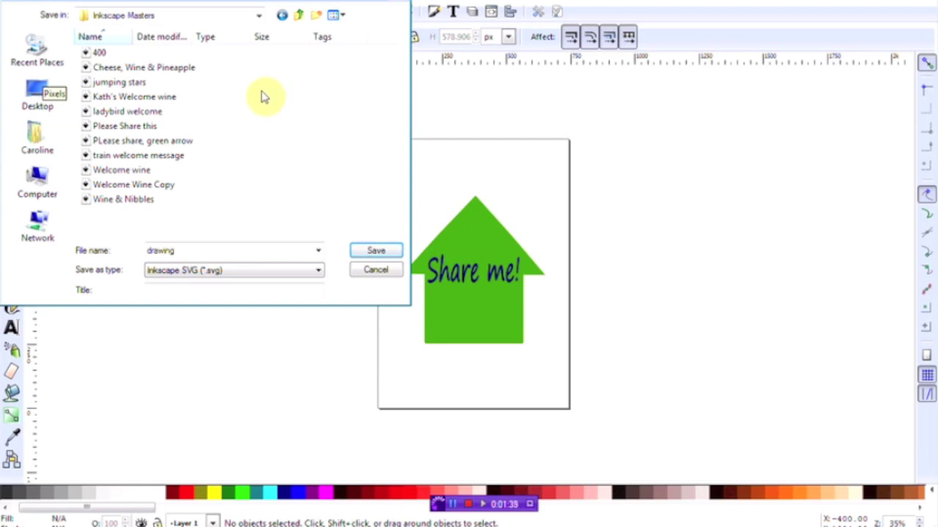
left_click_drag(183, 250, 129, 252)
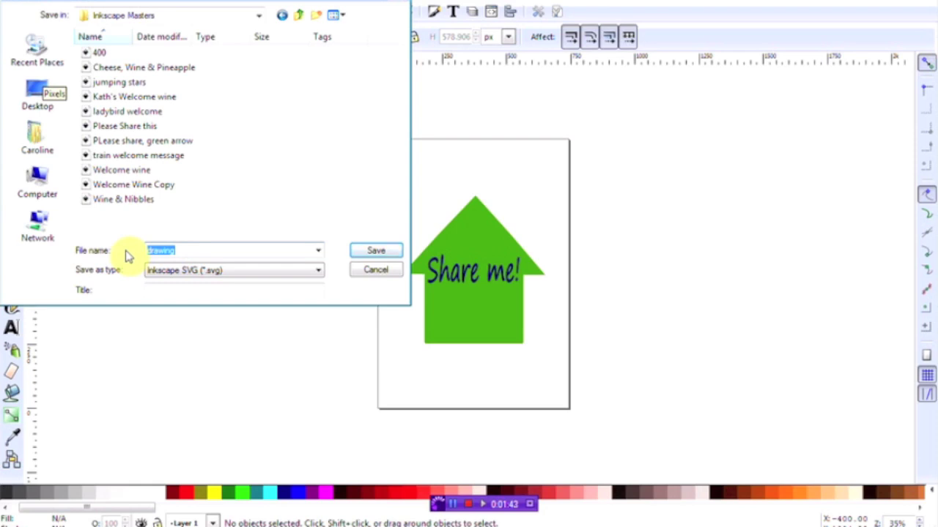
type("Test Green A")
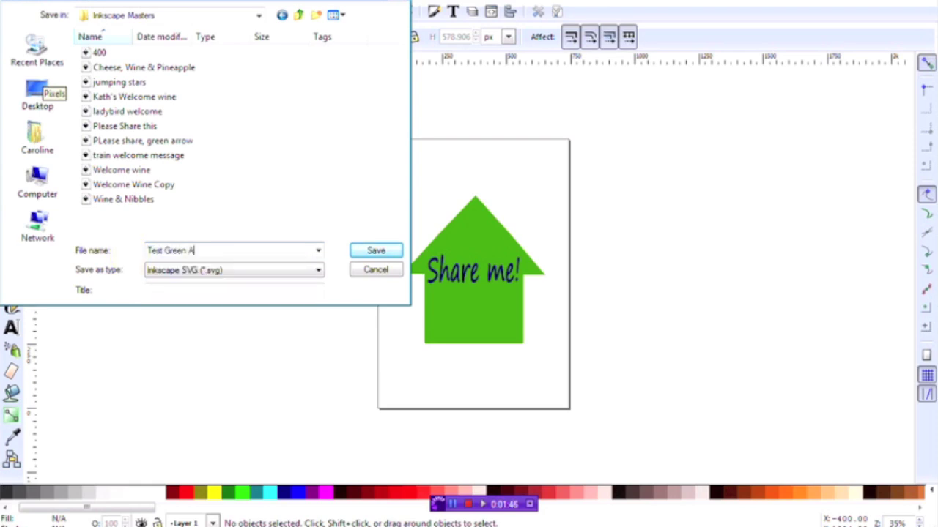
type("rrow")
key("Tab")
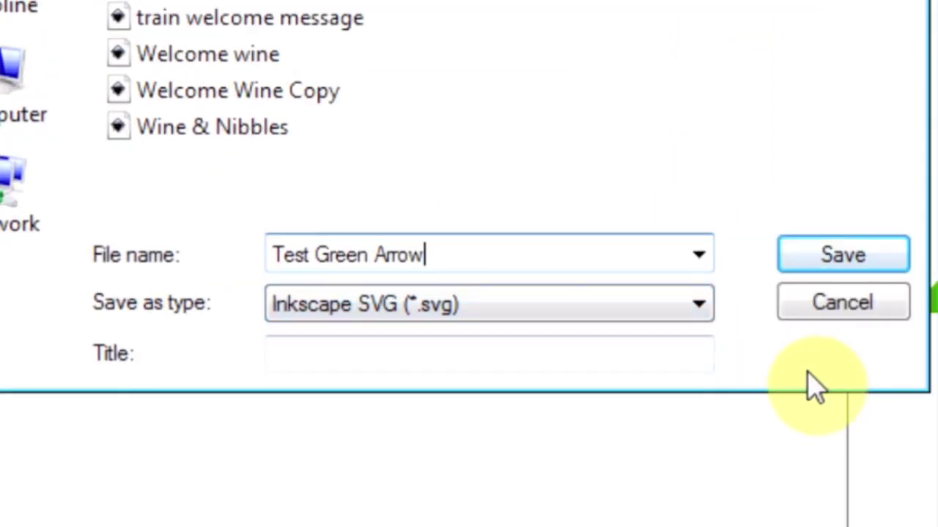
left_click(831, 256)
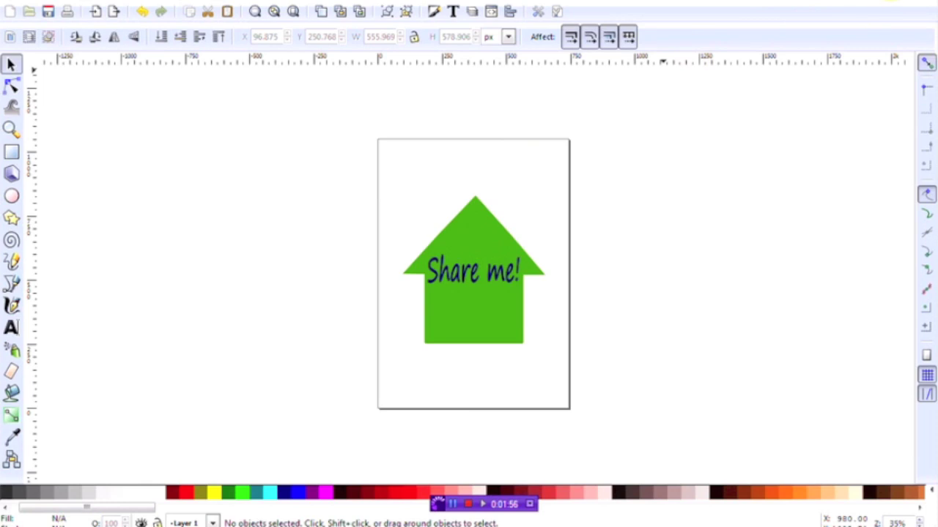
Step: Minimise Inkscape and browse Documents > Graphic Design Tutorials Master Folder > FB Graphics in Explorer
left_click(927, 2)
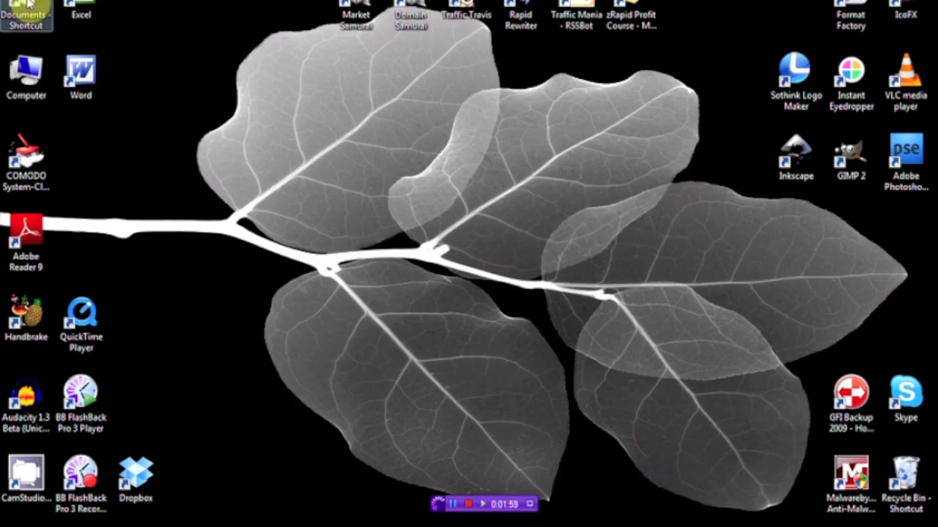
double_click(25, 9)
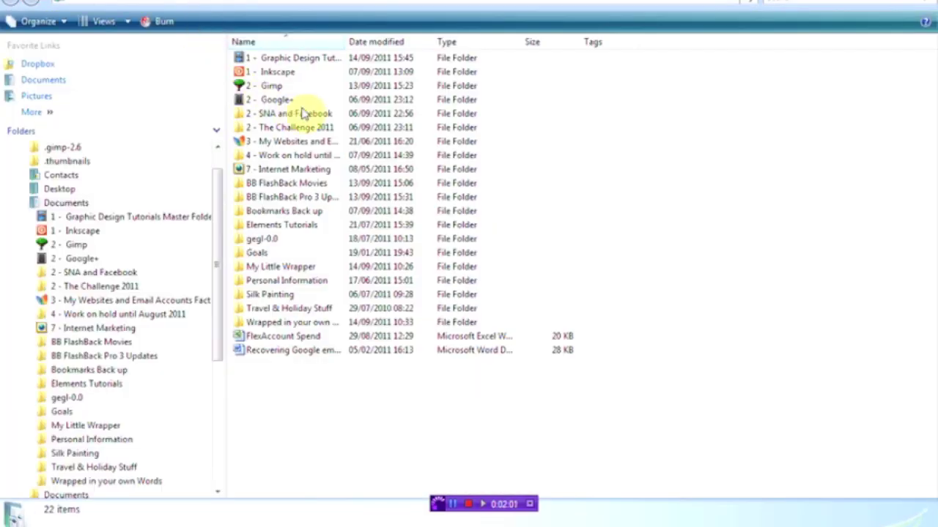
double_click(292, 58)
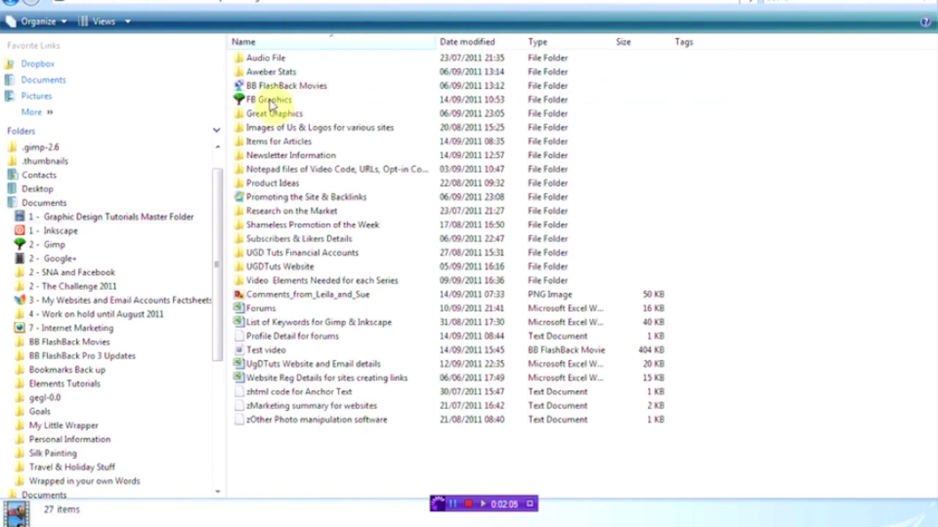
double_click(271, 100)
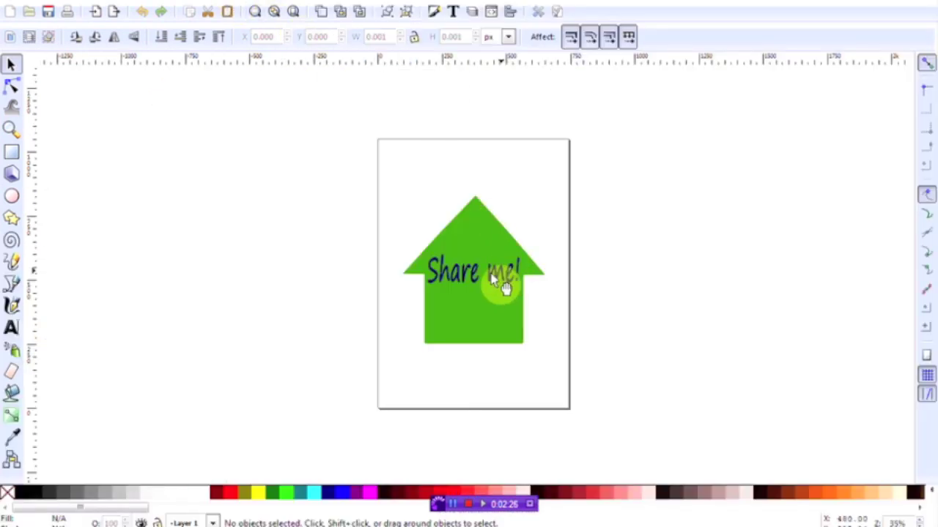
Step: Ungroup the green arrow group, select the separated Share me! text, then deselect it
left_click(502, 286)
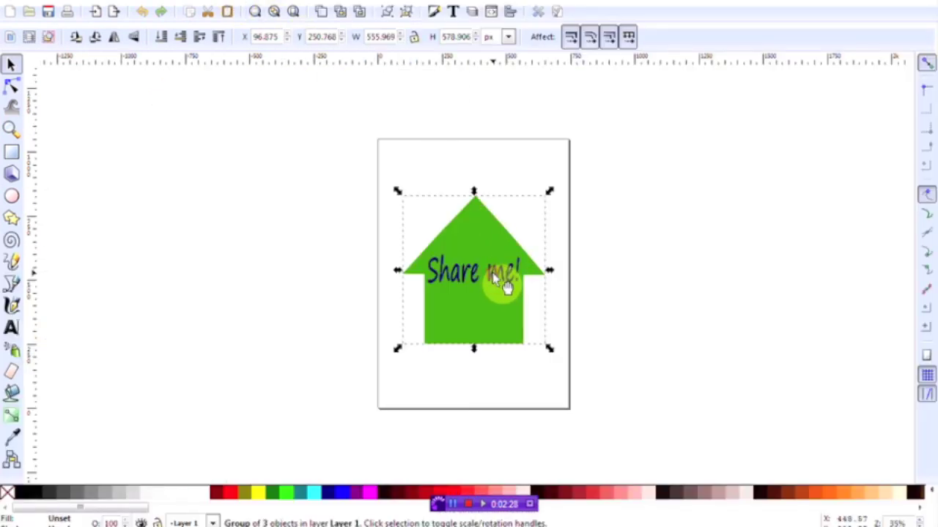
left_click(407, 12)
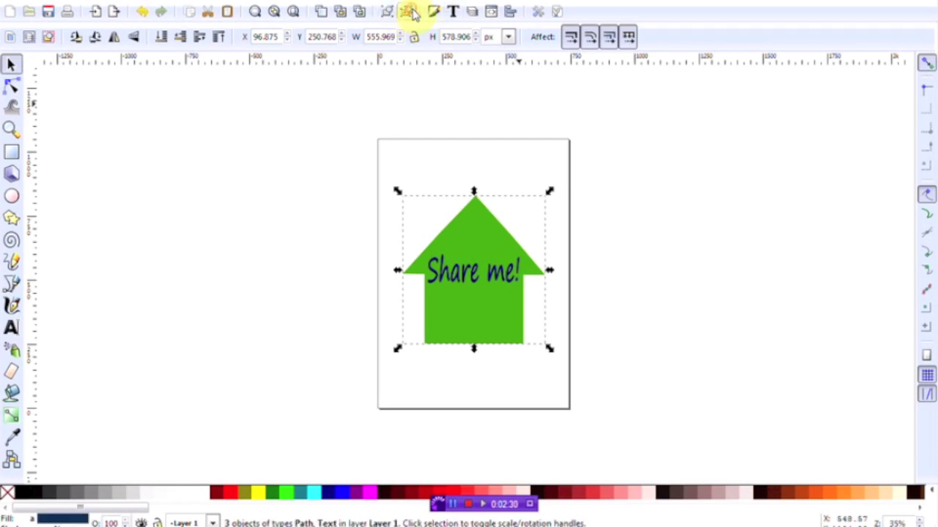
left_click(513, 277)
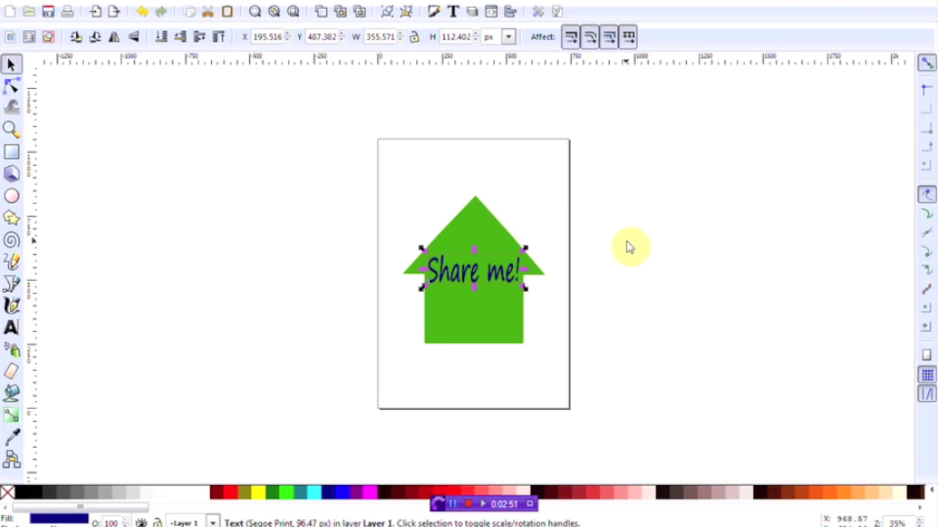
left_click(627, 247)
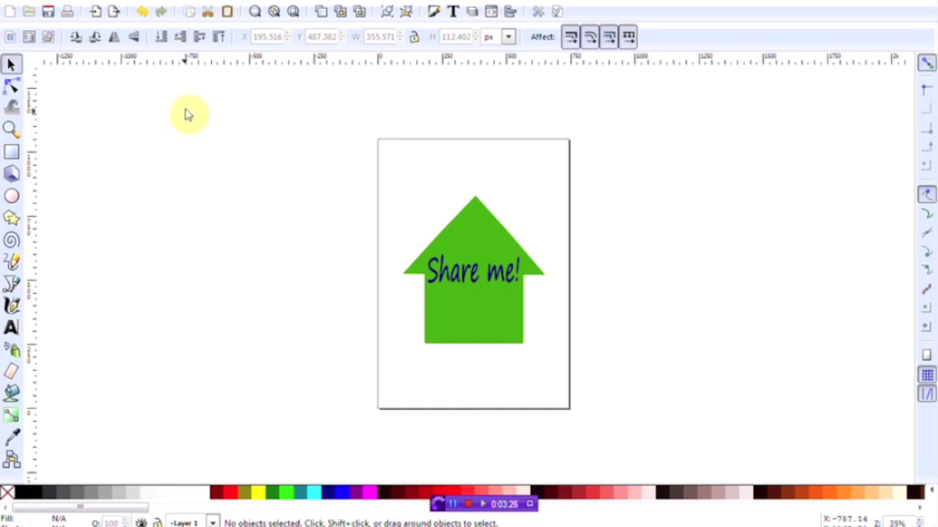
Step: Set up Export Bitmap with Drawing as the area and browse for the export location
left_click(14, 2)
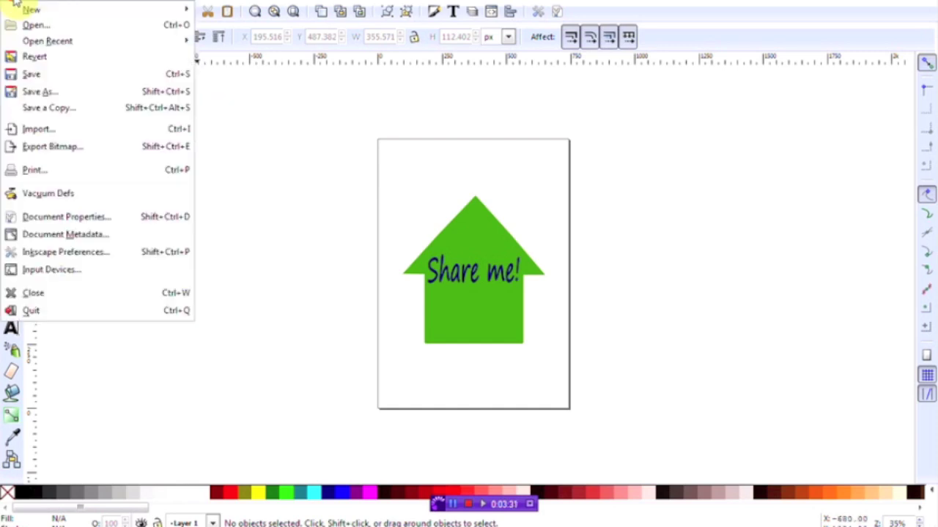
left_click(55, 150)
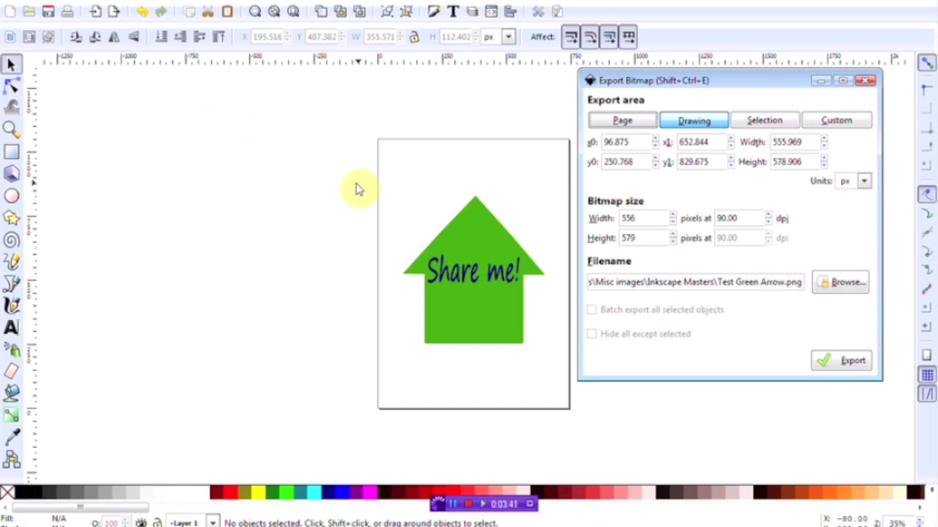
left_click(840, 288)
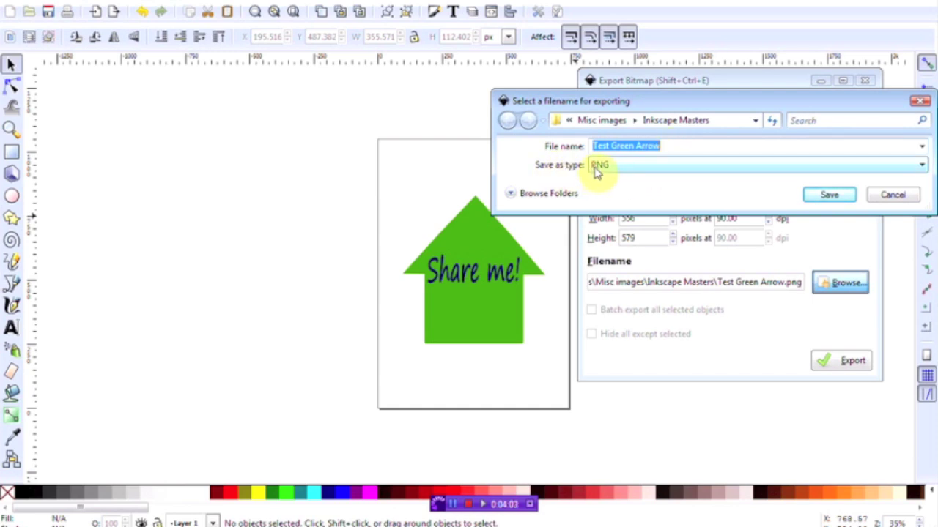
Step: Export the drawing as PNG 'Test Green Arrow' into Inkscape Masters and close the dialog
left_click(922, 165)
left_click(922, 165)
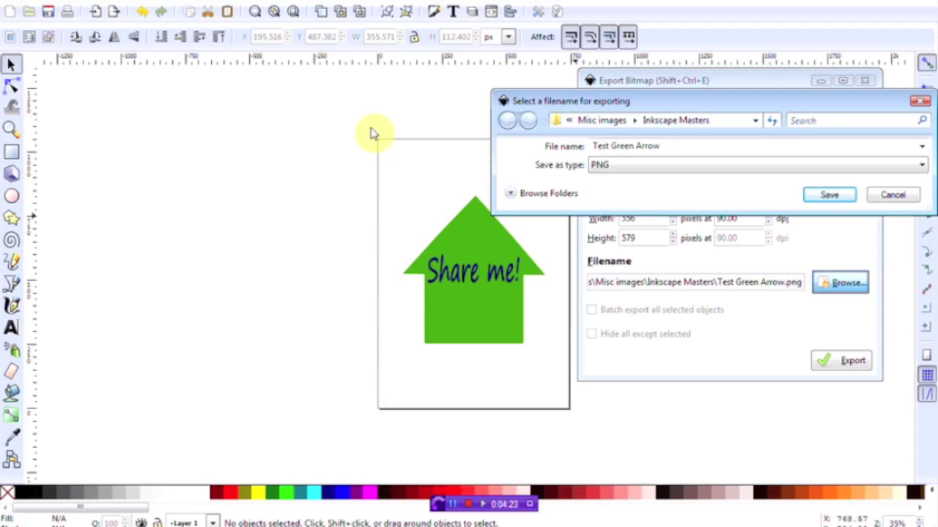
left_click(831, 205)
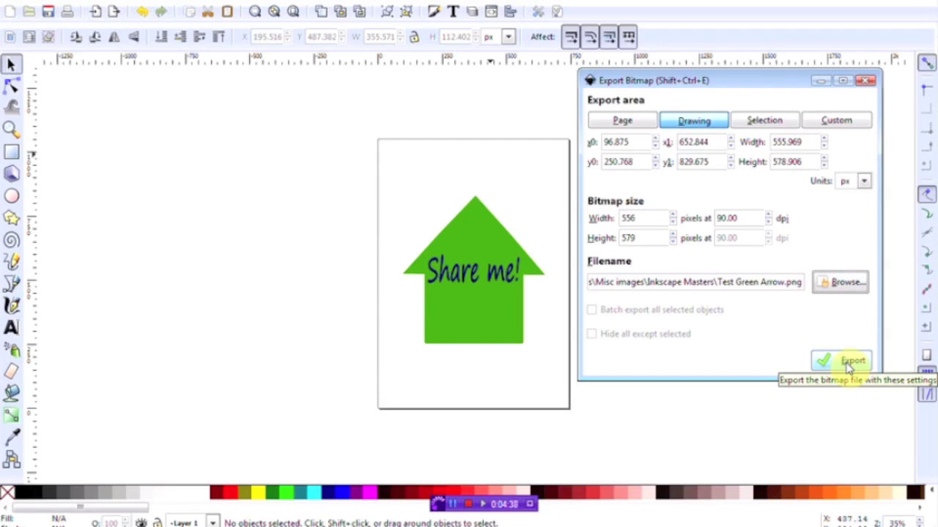
left_click(848, 365)
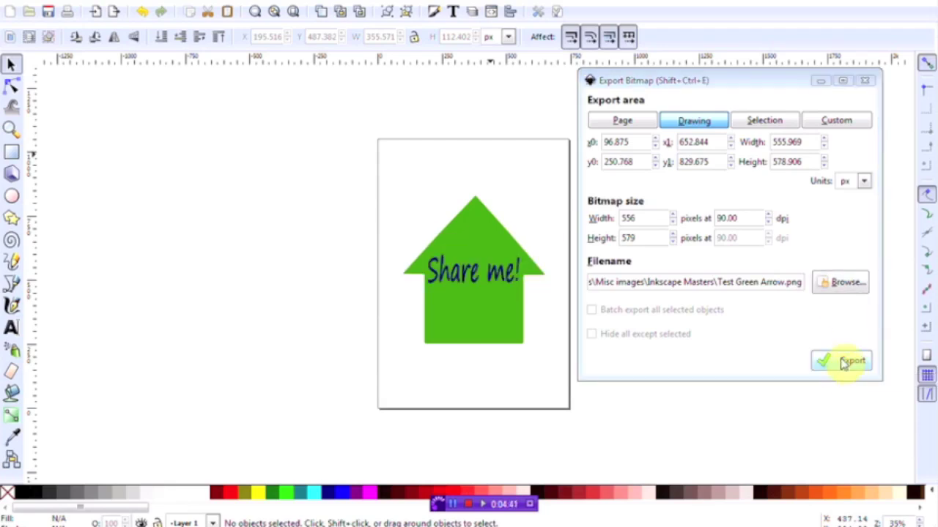
left_click(864, 80)
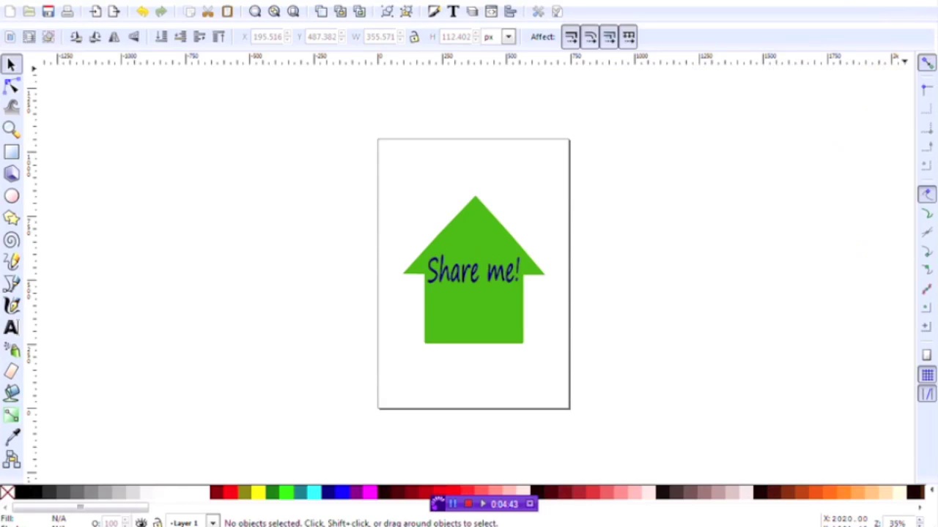
Step: Switch to the Inkscape Masters Explorer window and view the Test Green Arrow PNG
key("alt+Tab")
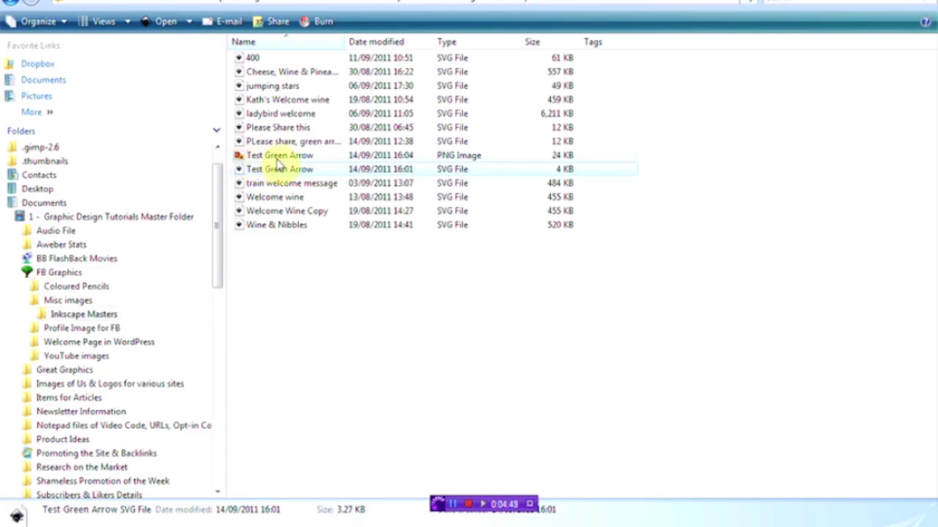
double_click(277, 158)
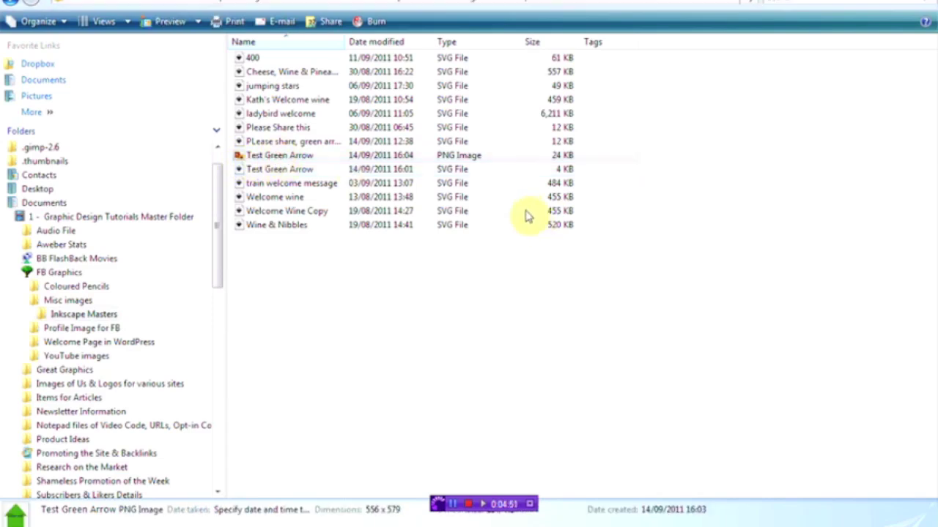